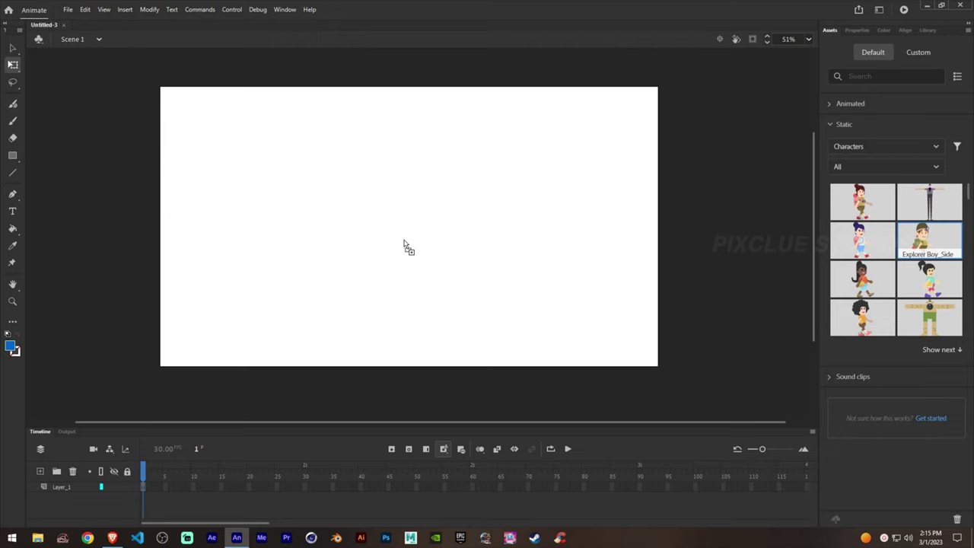
Place the Explorer Boy_Side character in the middle of the stage and open its symbol for editing.
drag(404, 242, 405, 242)
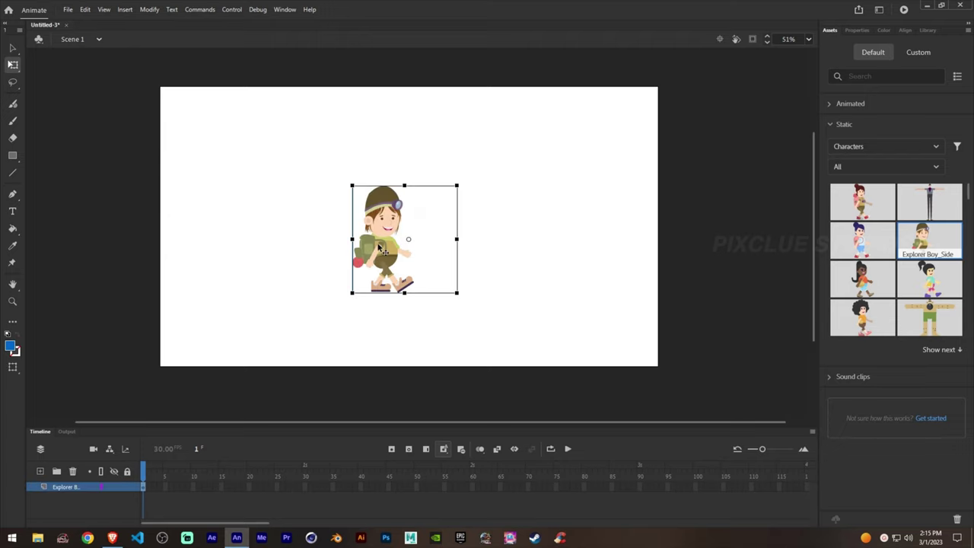
scroll(379, 253, up, 2)
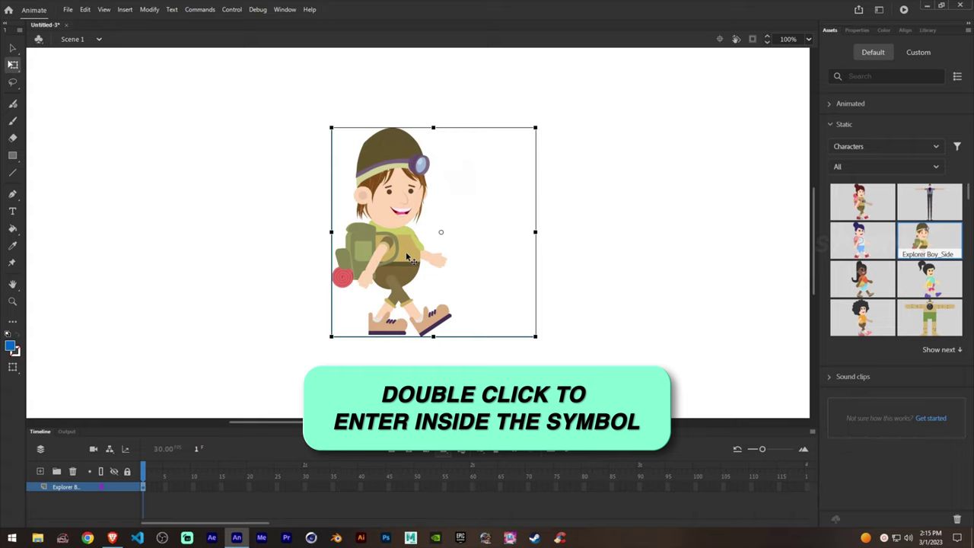
double_click(407, 259)
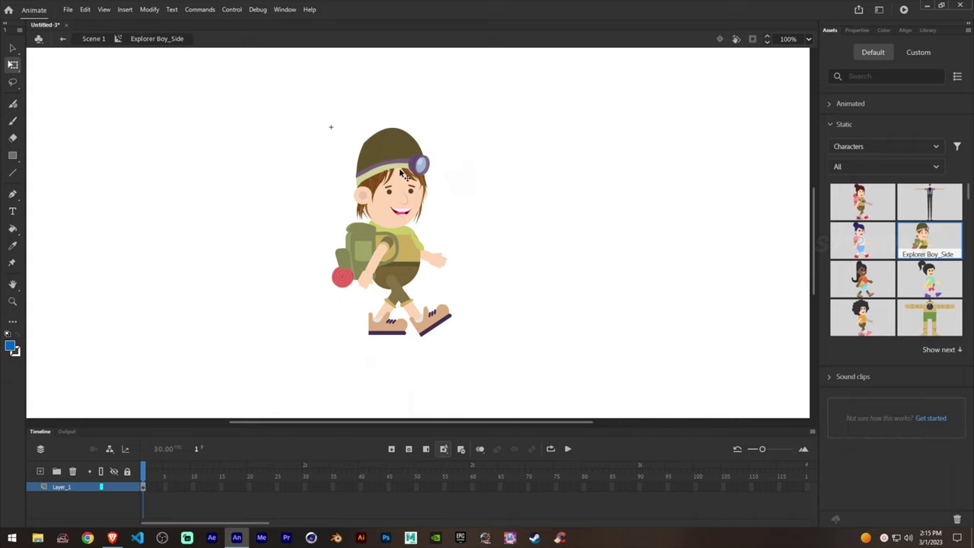
Examine the character's separate body parts by selecting pieces such as the head, shorts and both shoes.
click(391, 153)
mouse_move(539, 128)
mouse_down()
mouse_move(523, 116)
mouse_move(537, 139)
mouse_up()
click(412, 278)
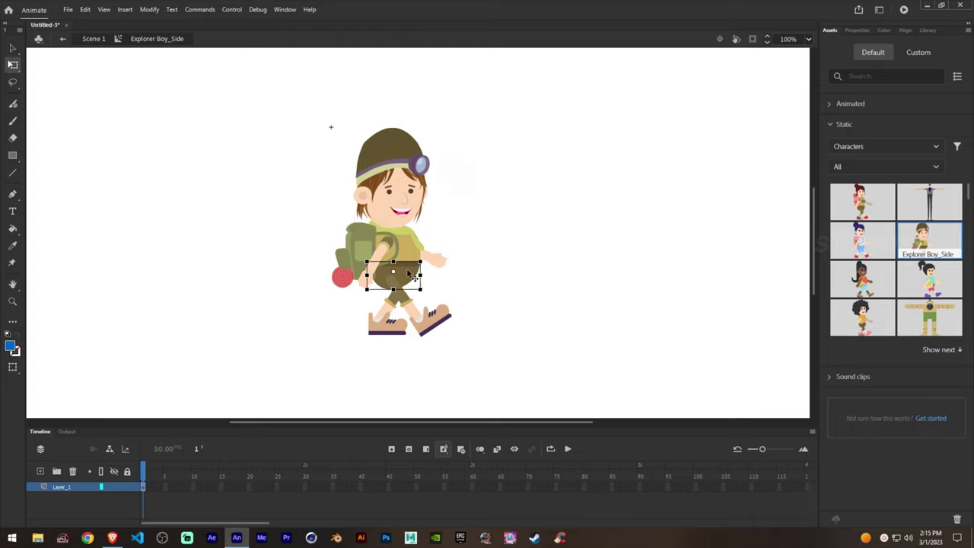
click(409, 311)
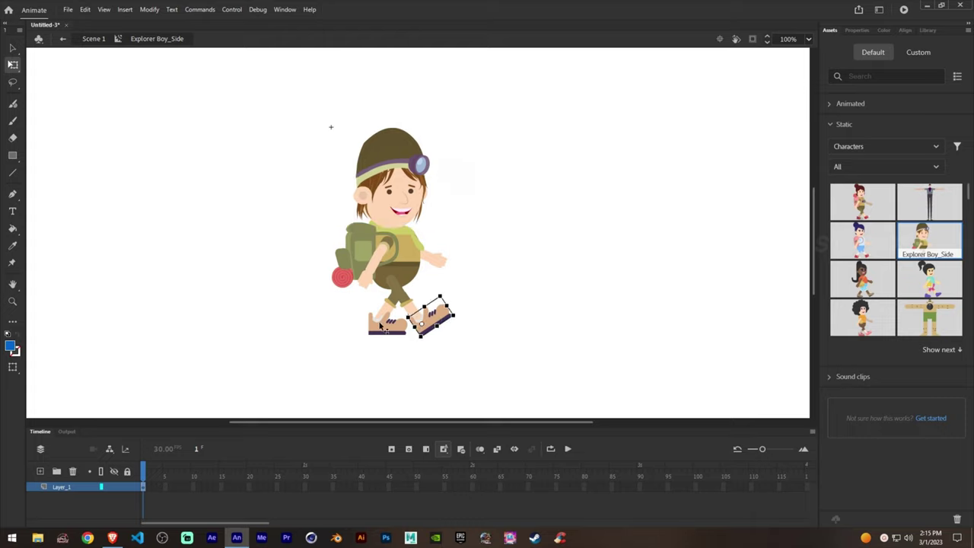
click(378, 325)
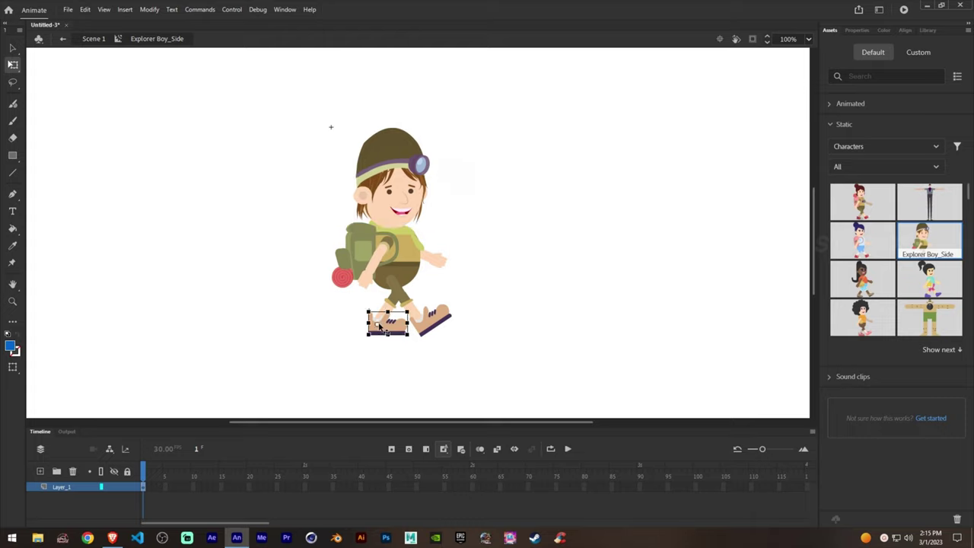
click(500, 270)
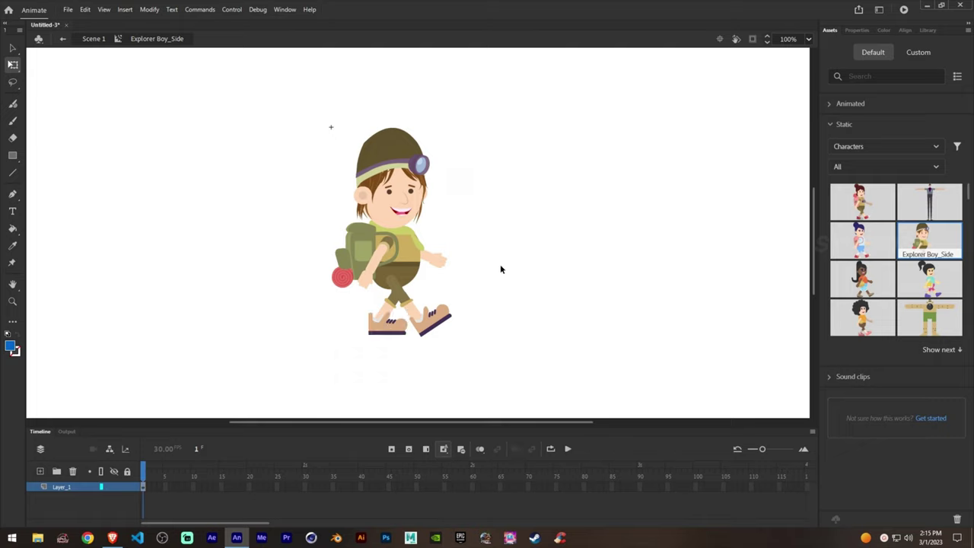
Filter the animated assets to Rigs and apply the Farmer Green Walk_Side rig to the character.
click(832, 125)
click(829, 108)
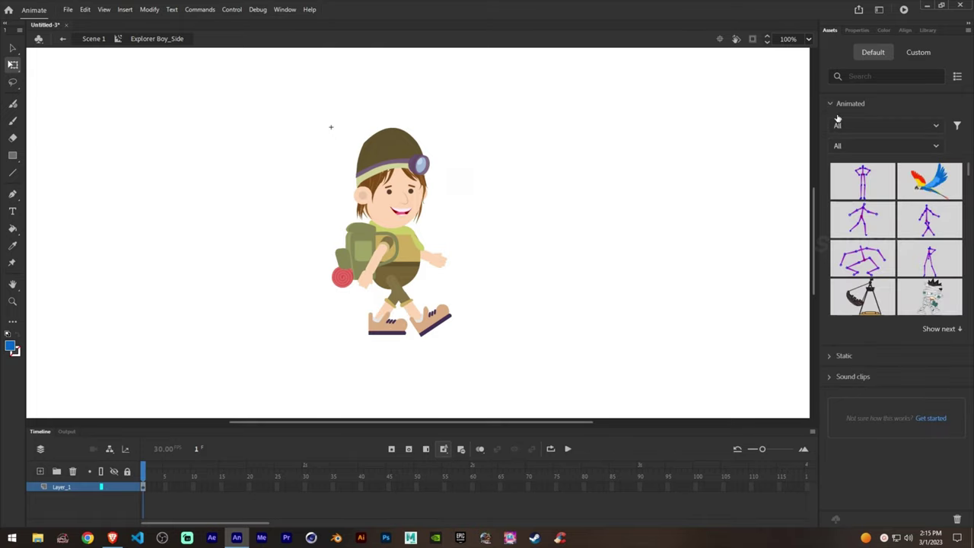
click(846, 125)
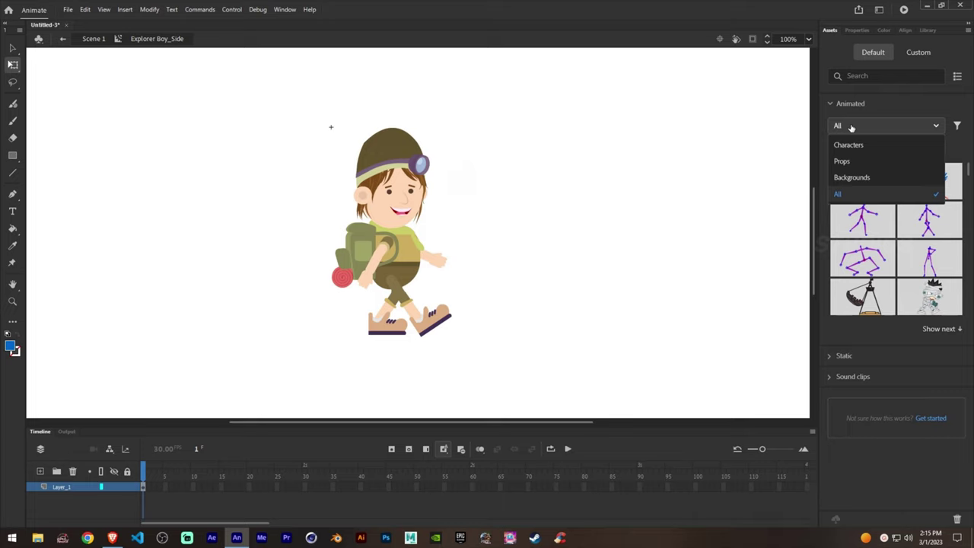
click(878, 106)
click(866, 146)
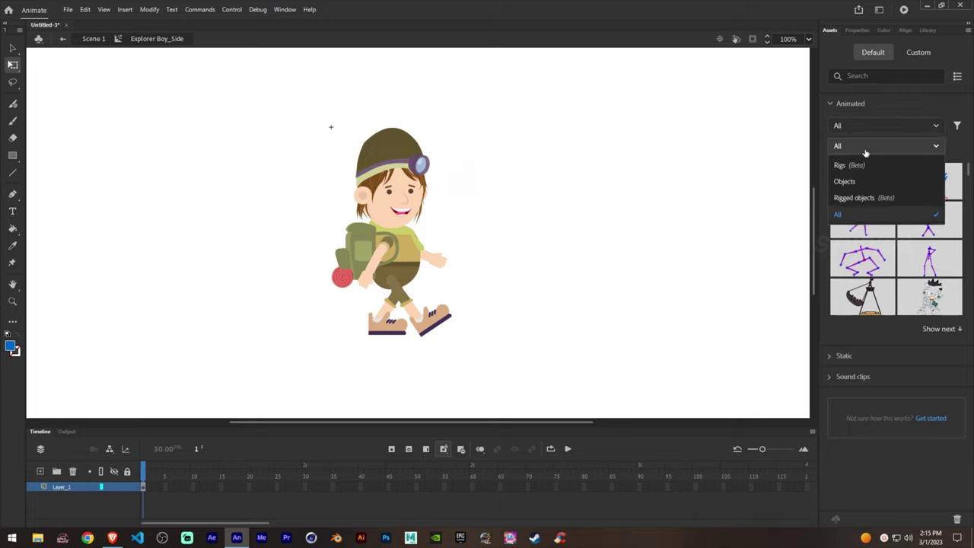
click(840, 165)
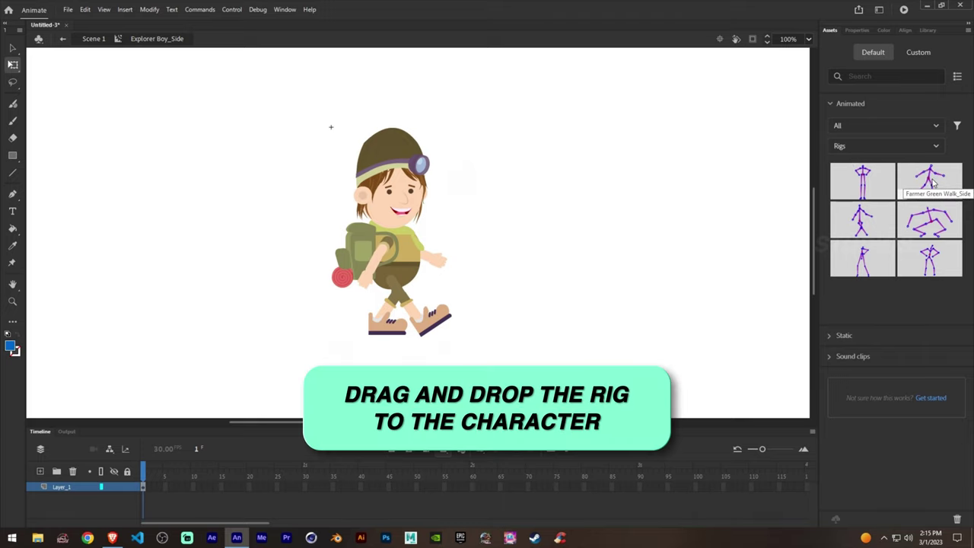
drag(932, 181, 653, 216)
drag(458, 230, 437, 224)
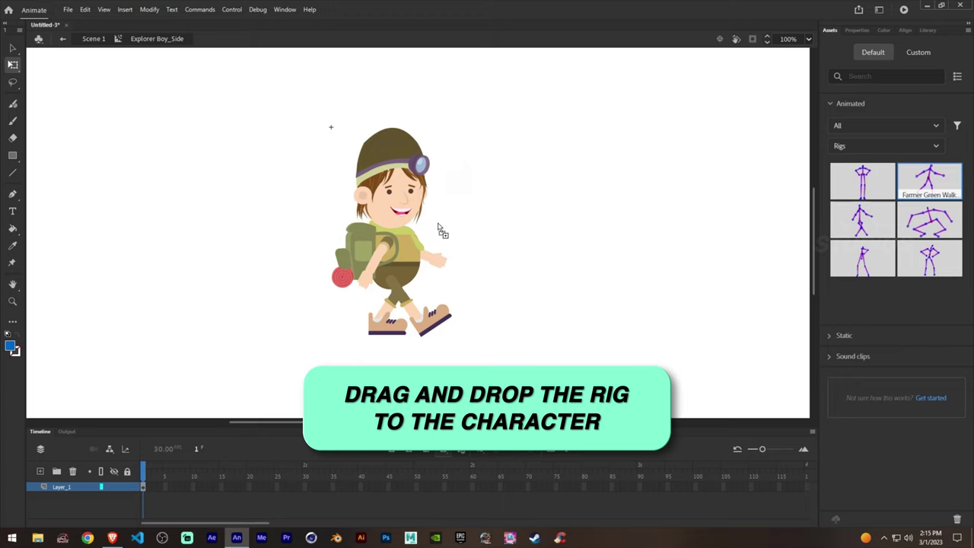
drag(386, 242, 386, 242)
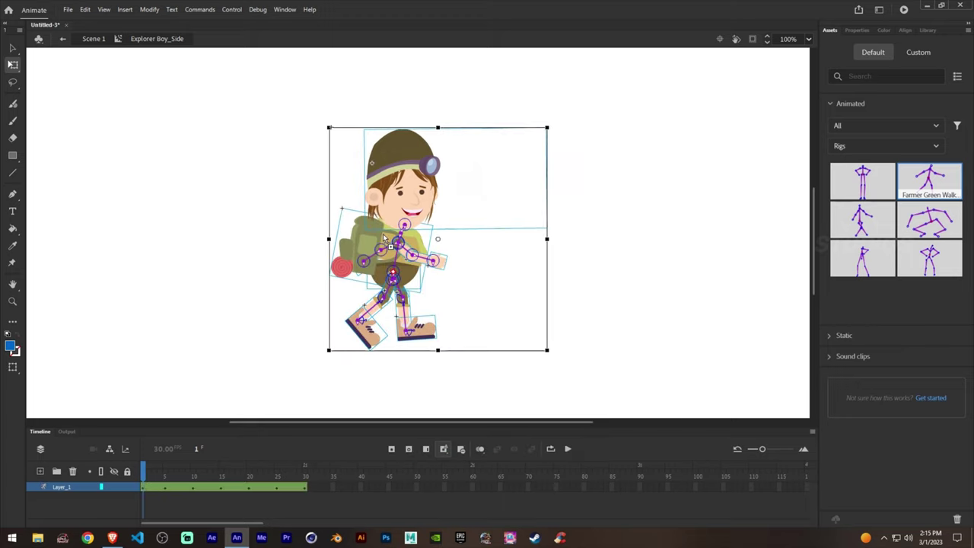
Preview the rigged walk animation inside the character's symbol.
drag(167, 477, 301, 488)
key(Return)
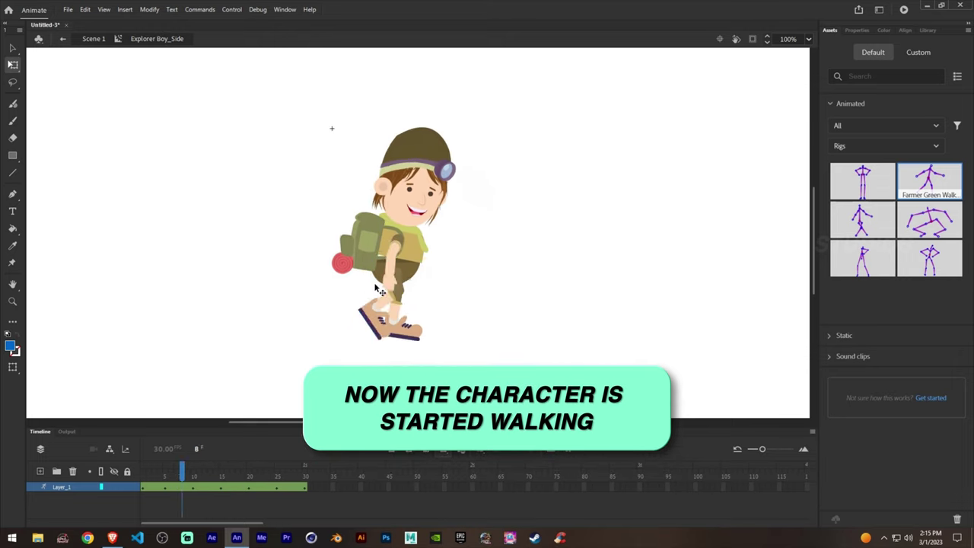
key(Return)
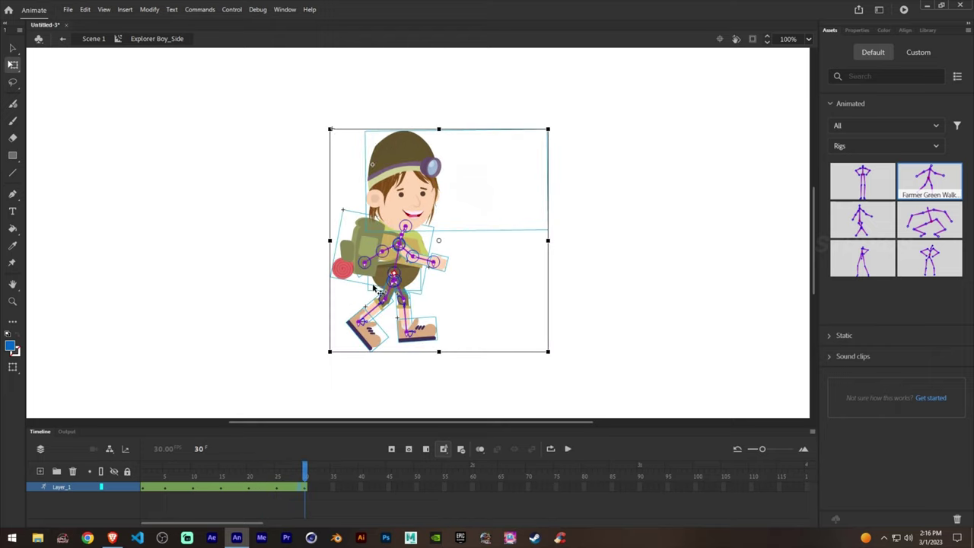
Return to Scene 1 and extend the character layer's timeline to frame 115.
click(92, 39)
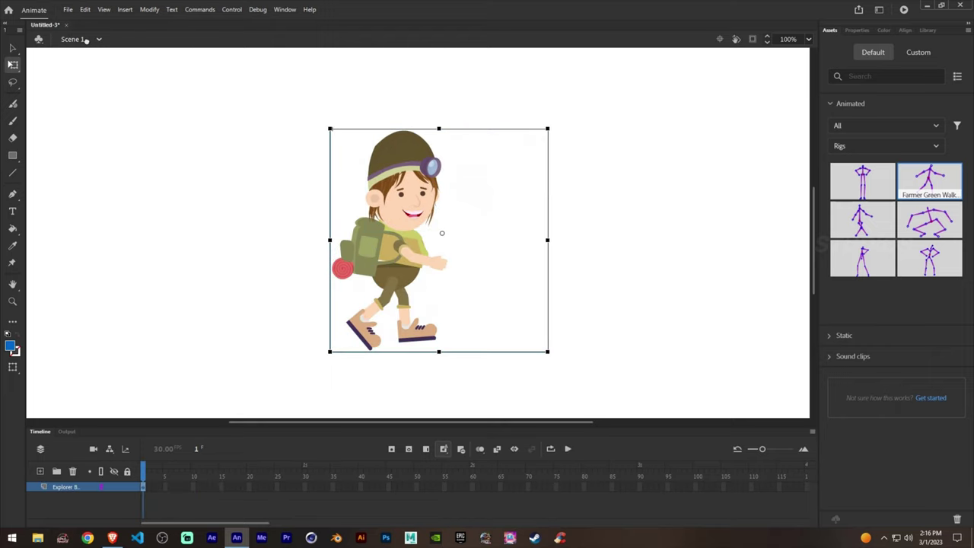
scroll(430, 291, down, 1)
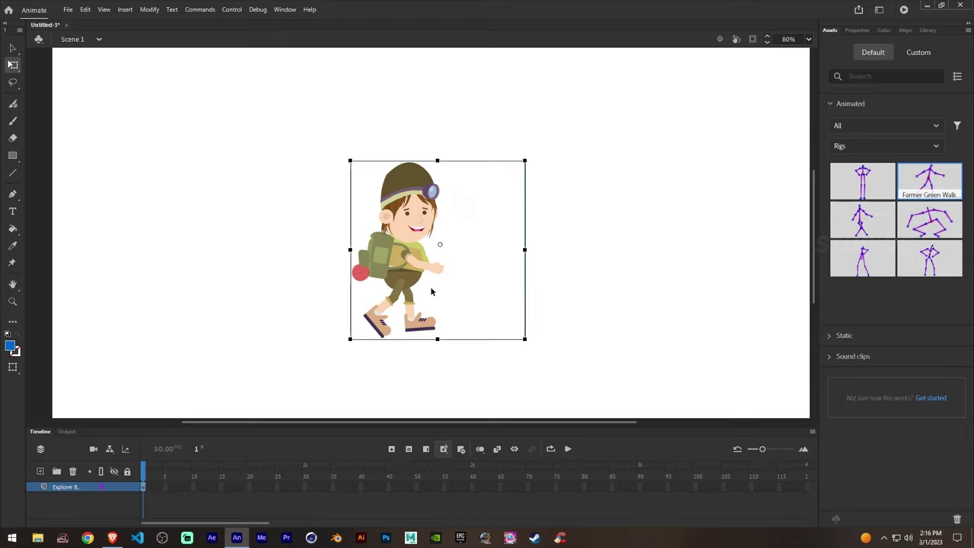
click(777, 488)
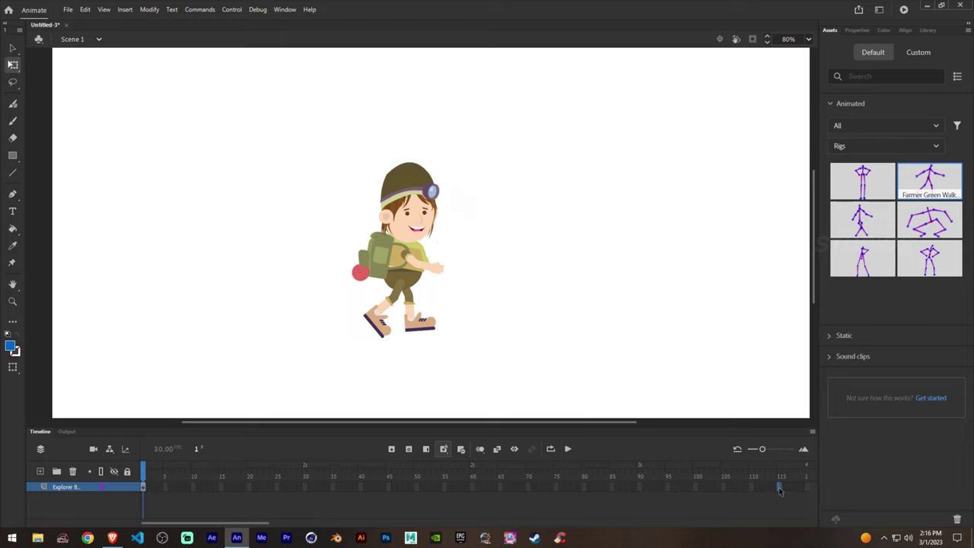
right_click(777, 487)
click(805, 241)
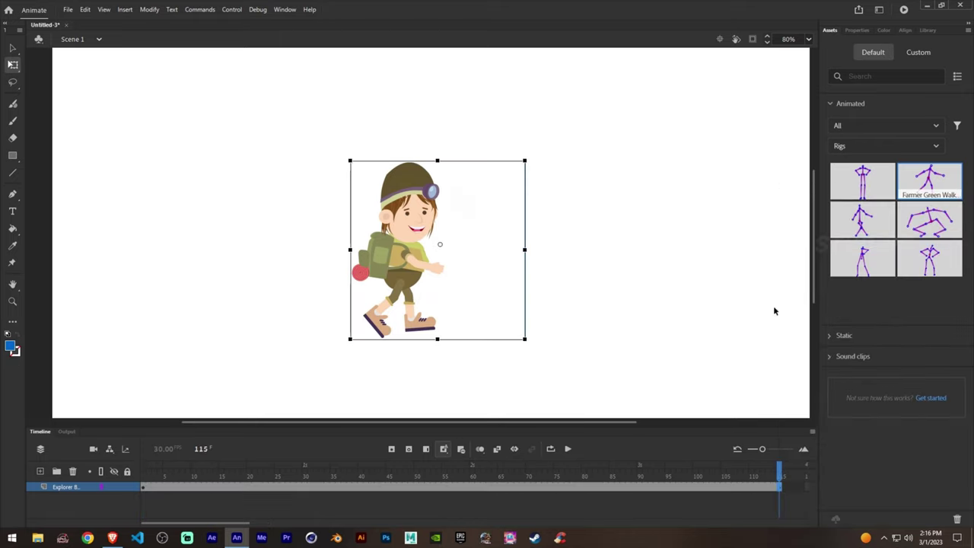
Play the Scene 1 timeline, then return to frame 1 and select the character's first keyframe.
key(Return)
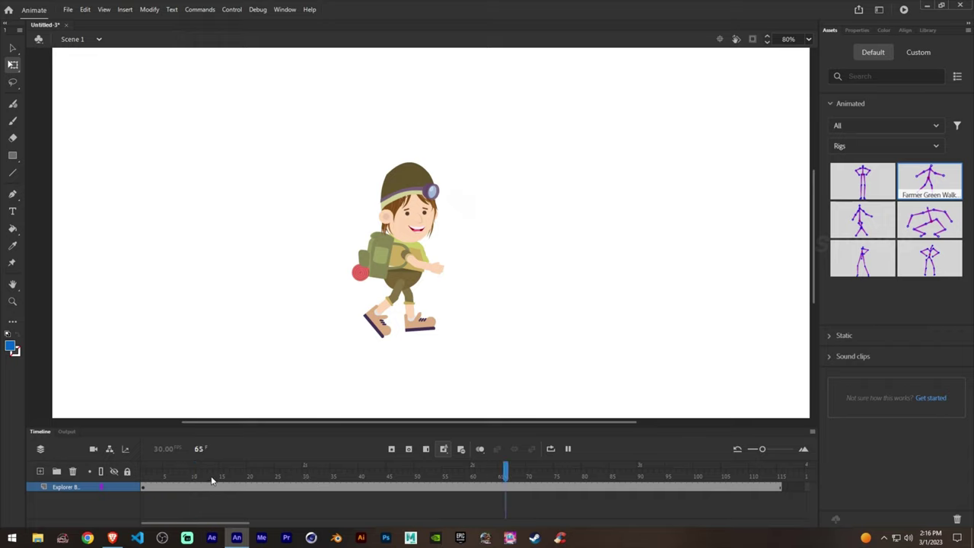
drag(211, 477, 143, 479)
click(144, 488)
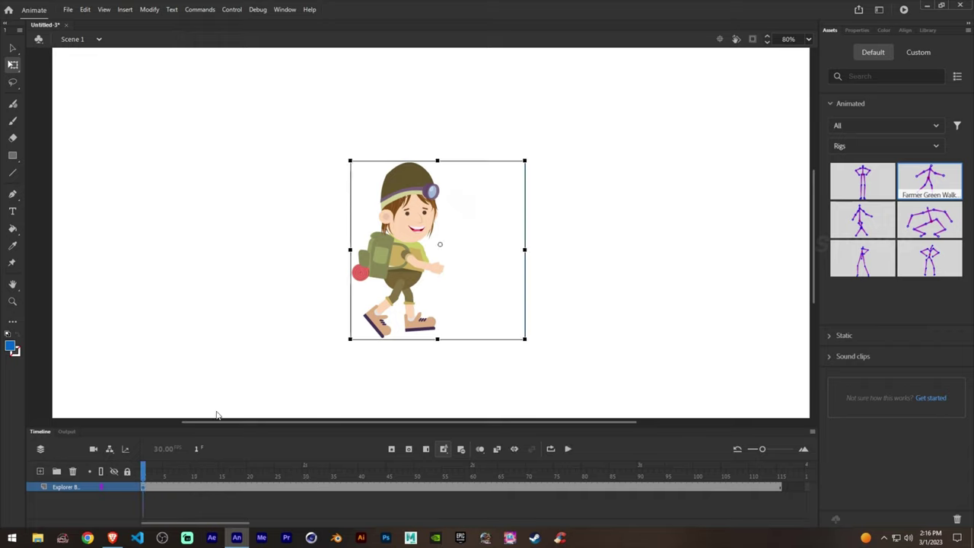
Set the character instance's symbol type to Graphic and play the main timeline to check the walk.
click(855, 30)
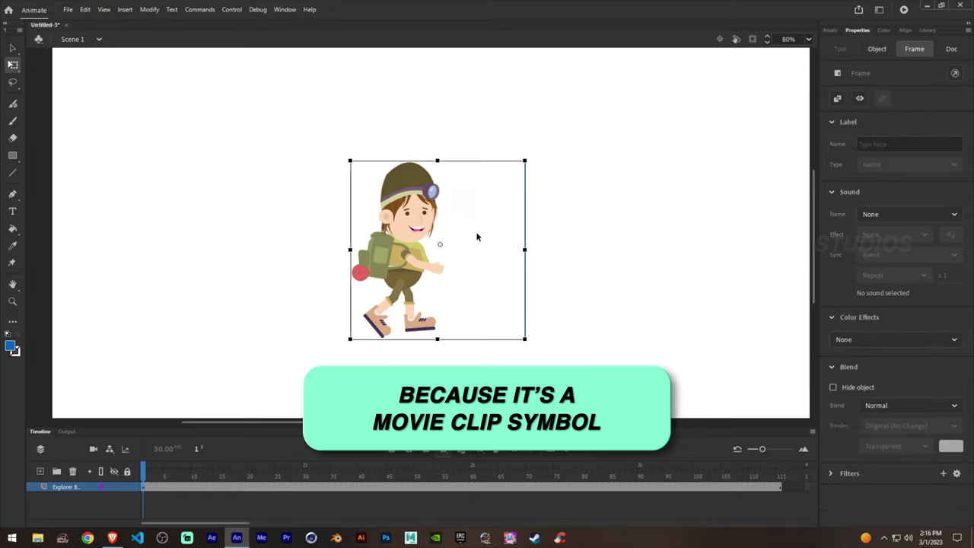
click(876, 49)
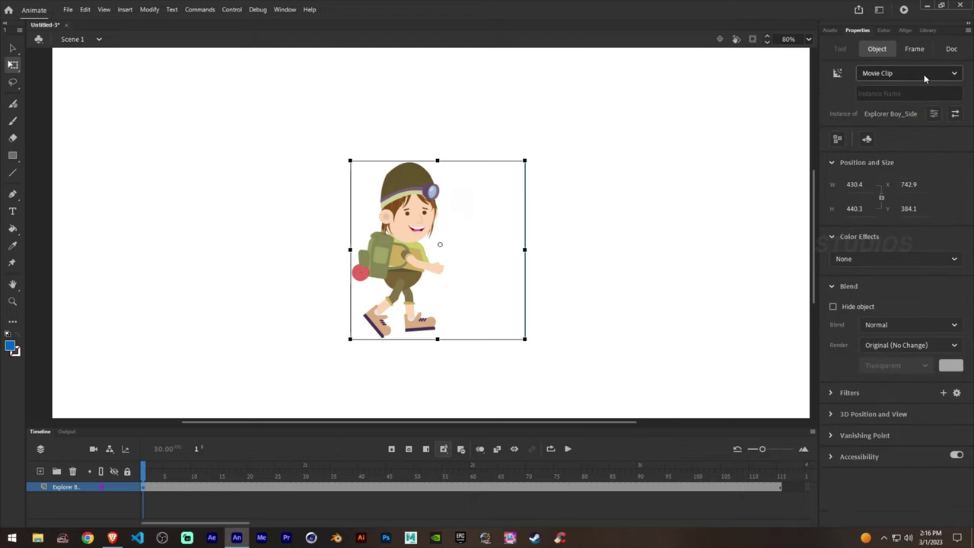
click(923, 73)
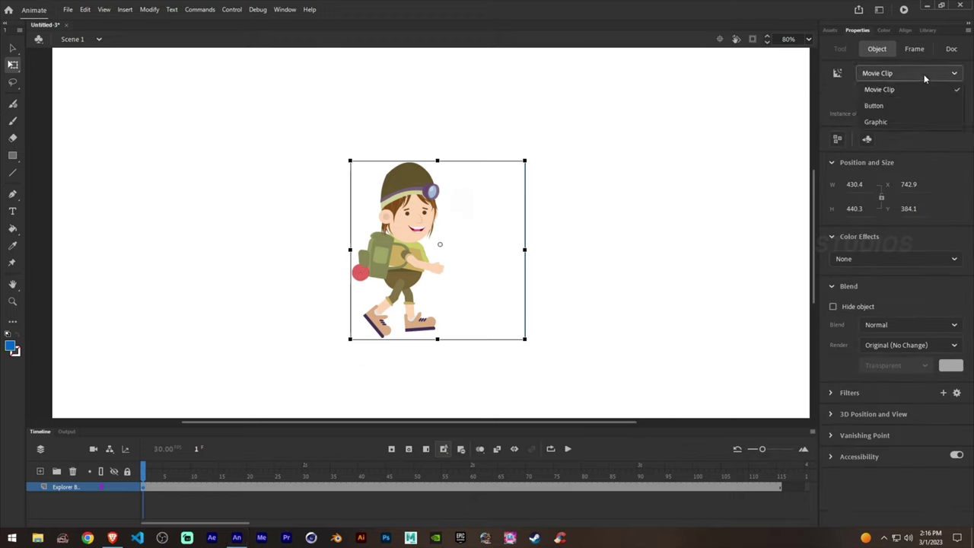
click(877, 122)
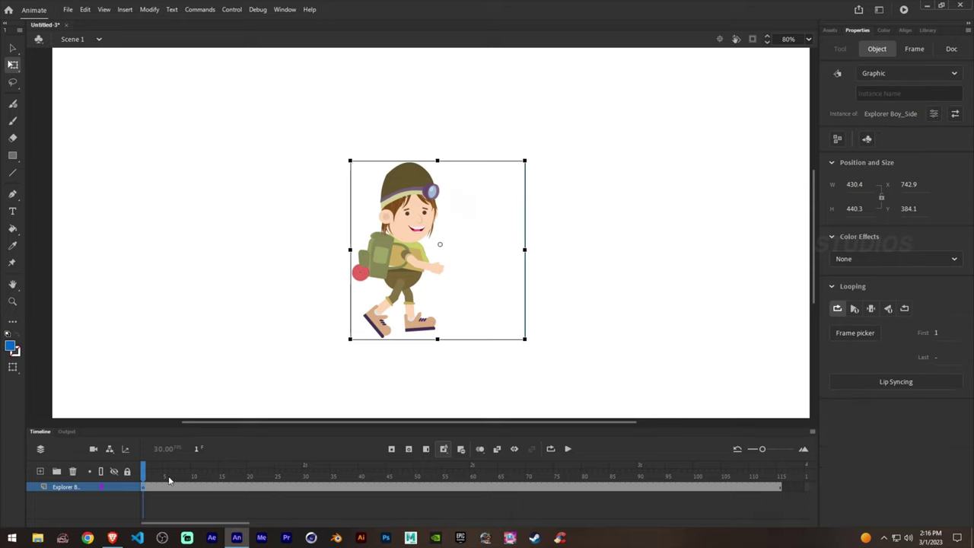
key(Return)
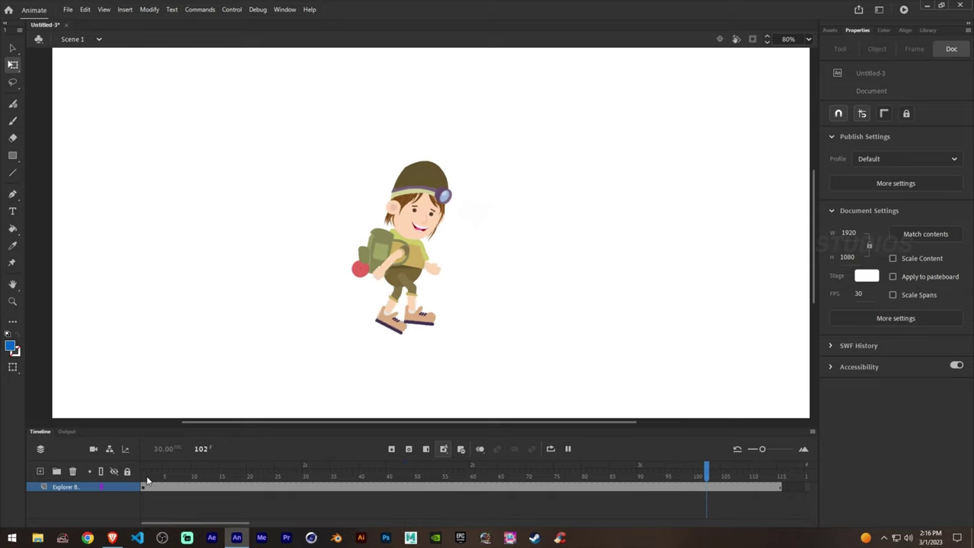
Enlarge the character to about 70% of the stage height, position it near the stage's centre, and preview the walk.
scroll(431, 324, down, 3)
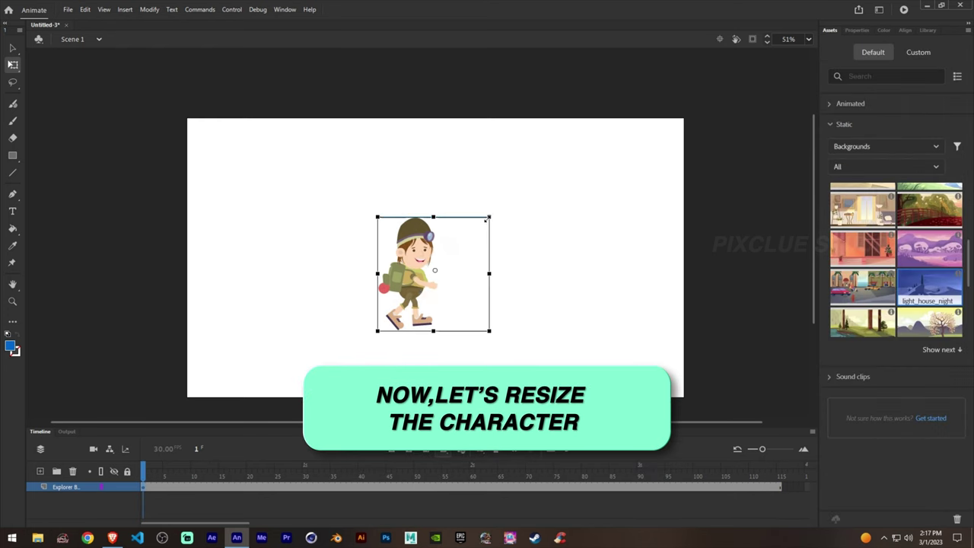
drag(486, 219, 626, 150)
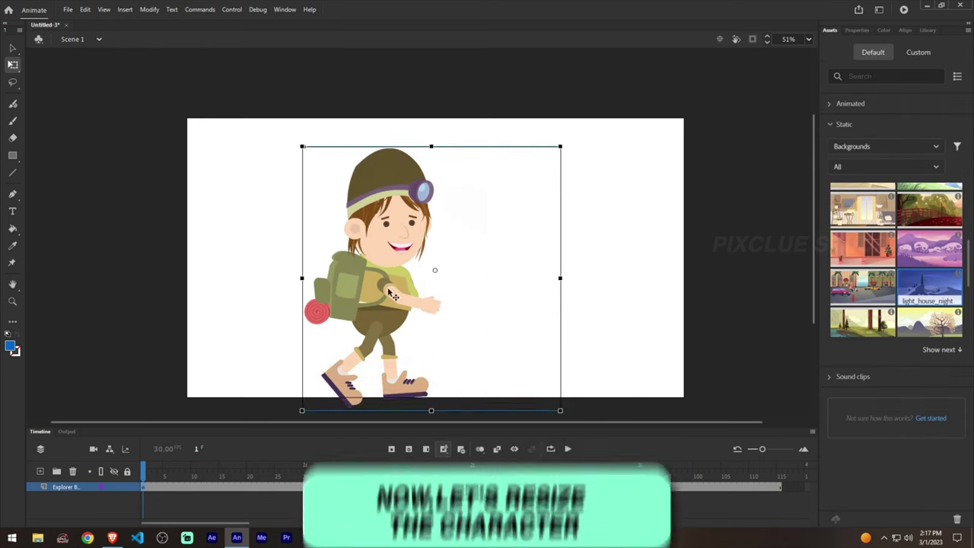
drag(392, 295, 451, 273)
drag(622, 123, 586, 159)
drag(464, 272, 436, 272)
key(Return)
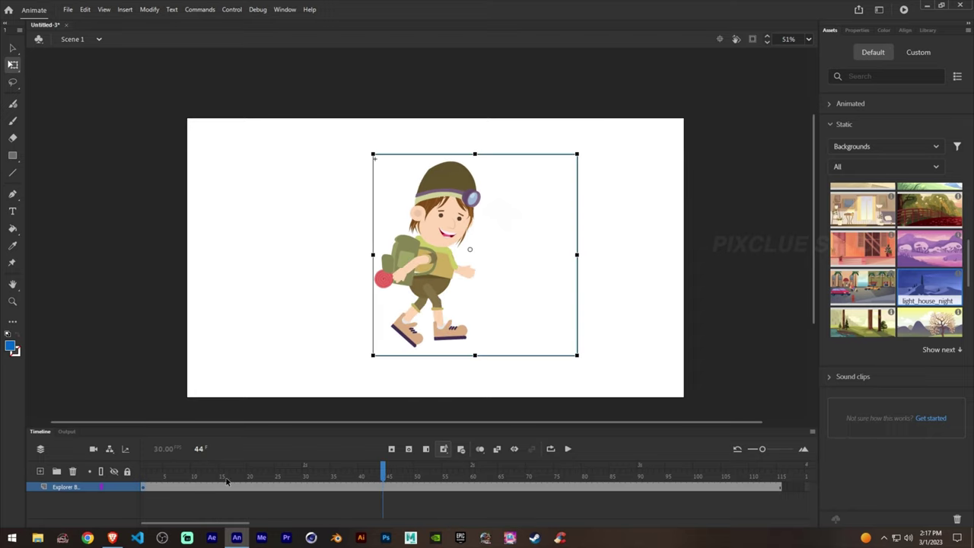
key(Return)
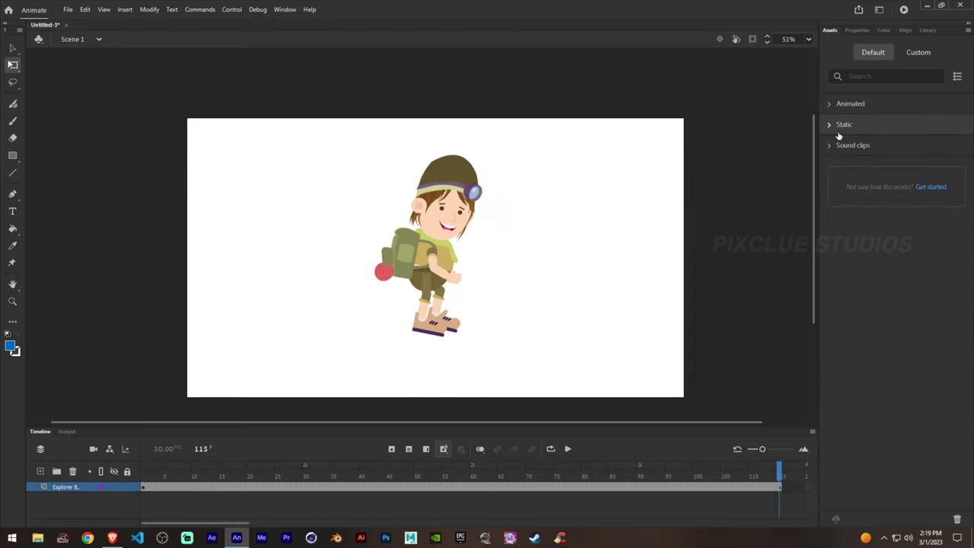
Add the static light_house_night background to the stage and move its layer below the character's layer.
click(865, 148)
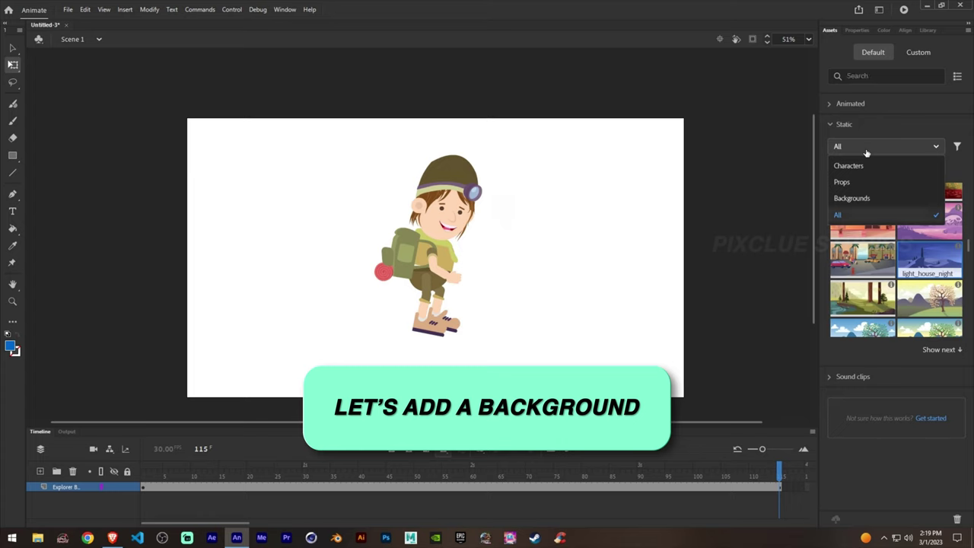
click(865, 197)
scroll(922, 269, up, 2)
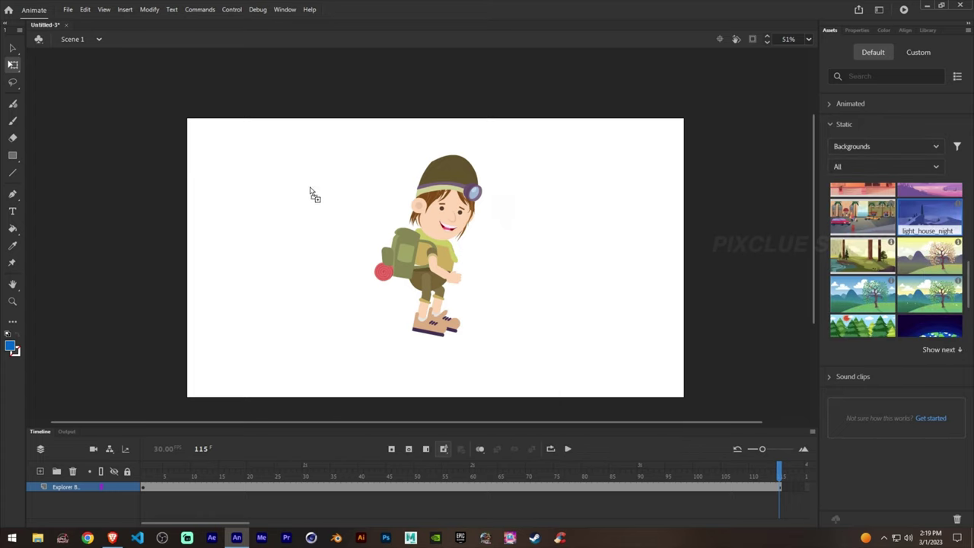
drag(310, 192, 310, 188)
key(v)
click(373, 204)
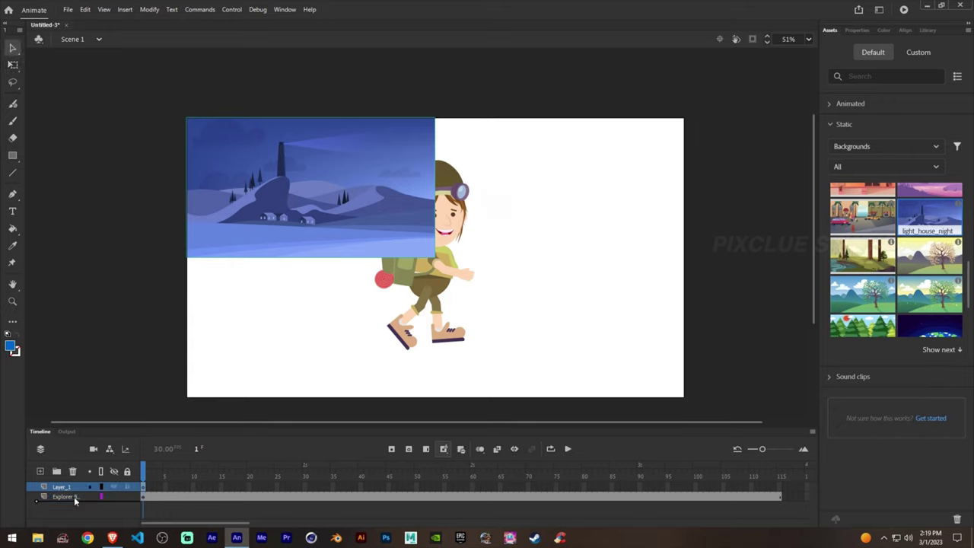
drag(74, 507, 74, 507)
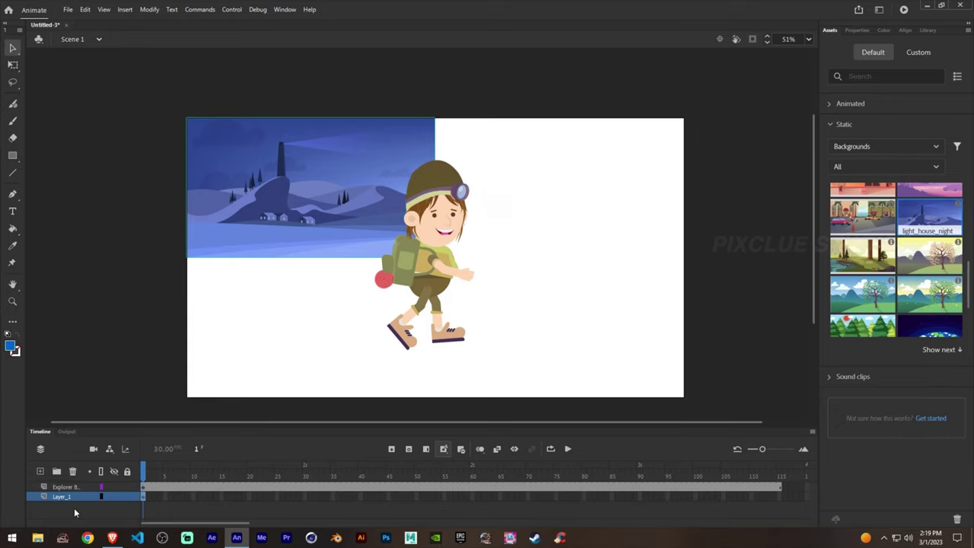
Scale up the lighthouse background with Free Transform until it extends past the stage edges behind the character.
click(13, 64)
drag(435, 257, 691, 410)
key(ctrl+minus)
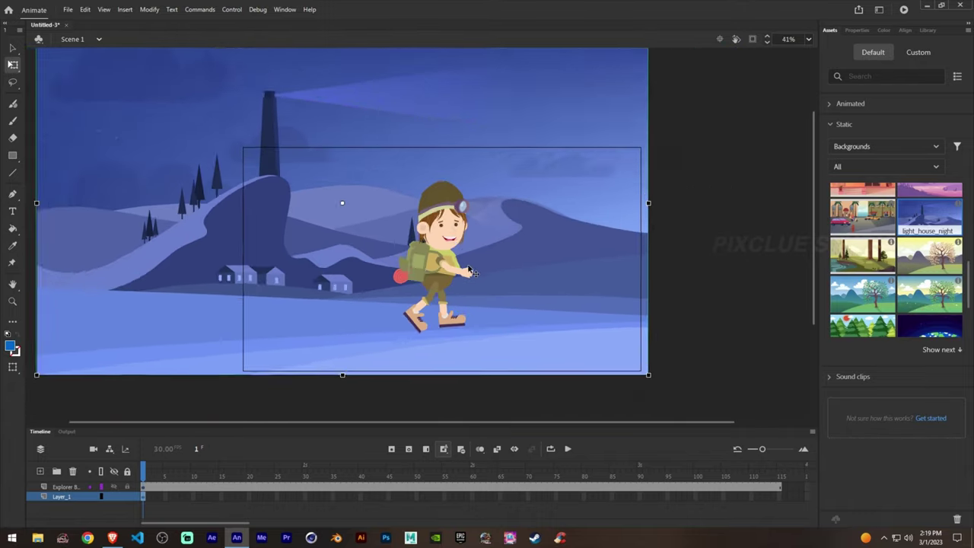
Move the lighthouse background so its left edge sits near the stage's left edge and its bottom edge lines up with the stage's bottom.
drag(565, 337, 577, 337)
drag(326, 281, 474, 282)
key(Up)
key(Up)
key(Up)
key(Up)
key(Up)
key(Up)
key(Up)
key(Up)
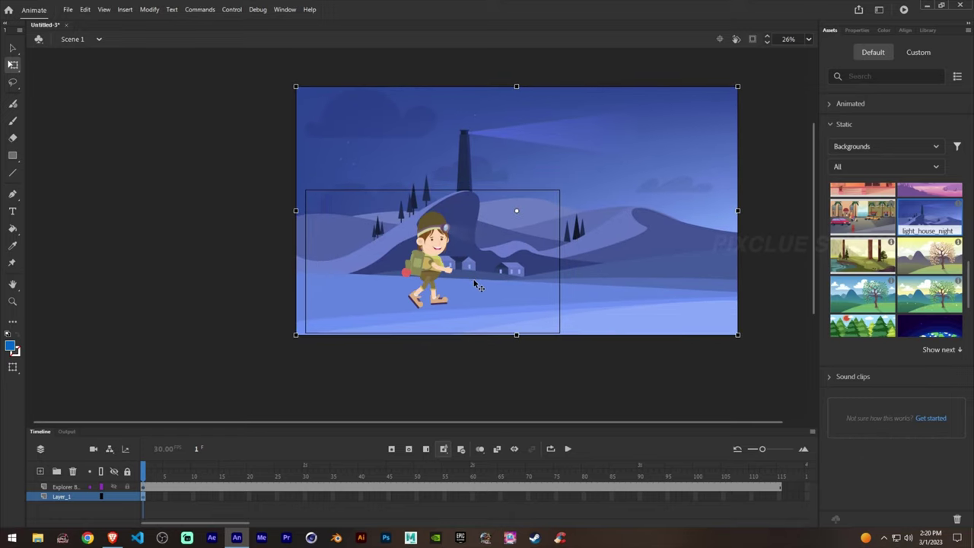
key(Right)
key(Right)
key(Right)
key(Right)
key(Right)
key(Right)
key(Right)
key(Right)
key(Right)
key(Right)
key(Right)
key(Up)
key(Up)
key(Up)
key(Up)
key(Up)
key(Up)
key(Up)
key(Right)
key(Right)
key(Right)
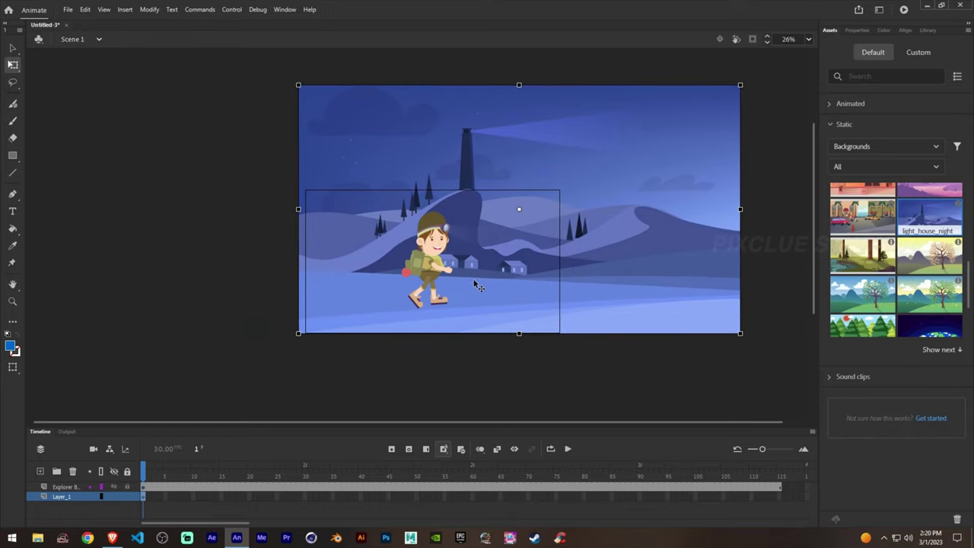
key(Down)
key(Down)
key(Down)
key(Down)
key(Down)
key(Down)
key(Down)
key(Down)
key(Right)
key(Right)
key(Right)
key(Right)
key(Right)
key(Right)
key(Right)
key(Right)
key(Right)
key(Right)
key(Right)
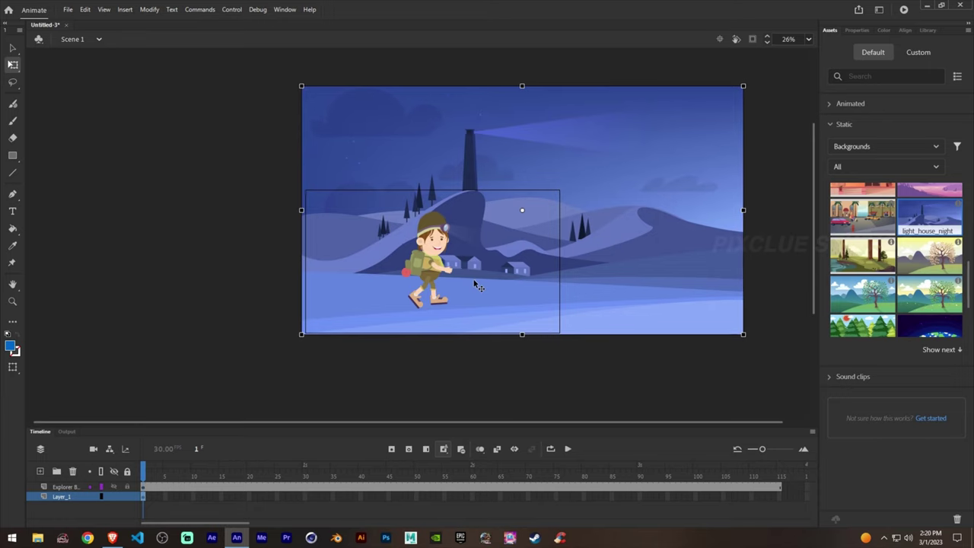
Insert a keyframe at frame 115 of the background layer and play the timeline from frame 1.
click(777, 498)
right_click(777, 499)
click(821, 273)
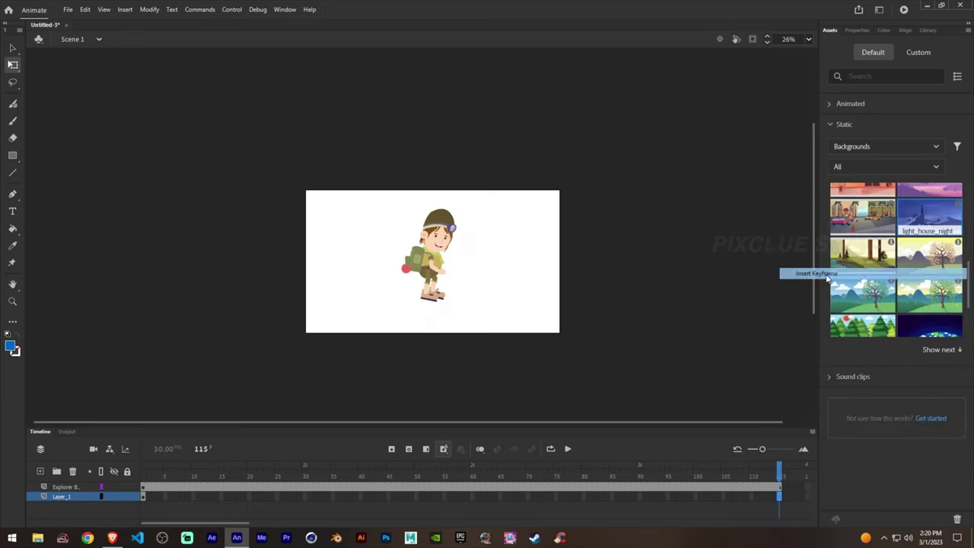
click(145, 496)
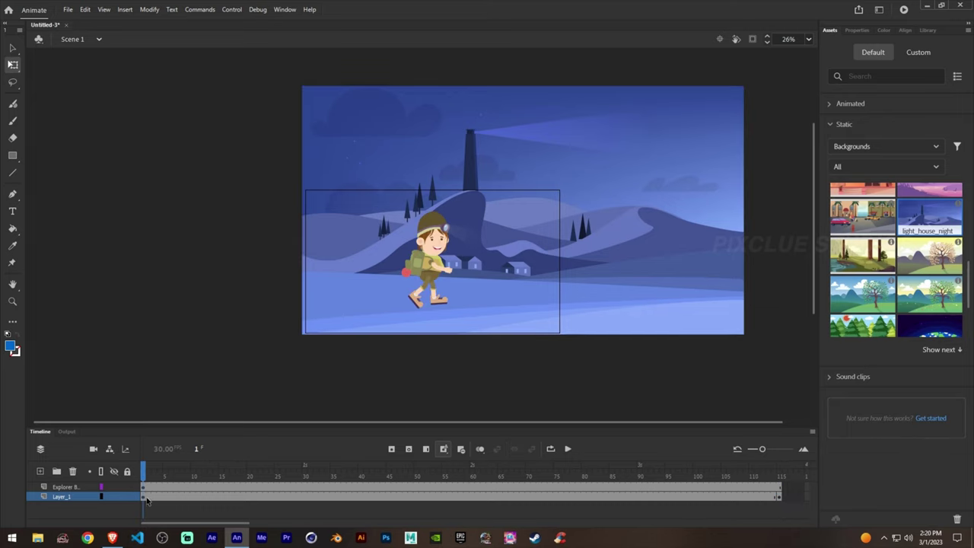
key(Return)
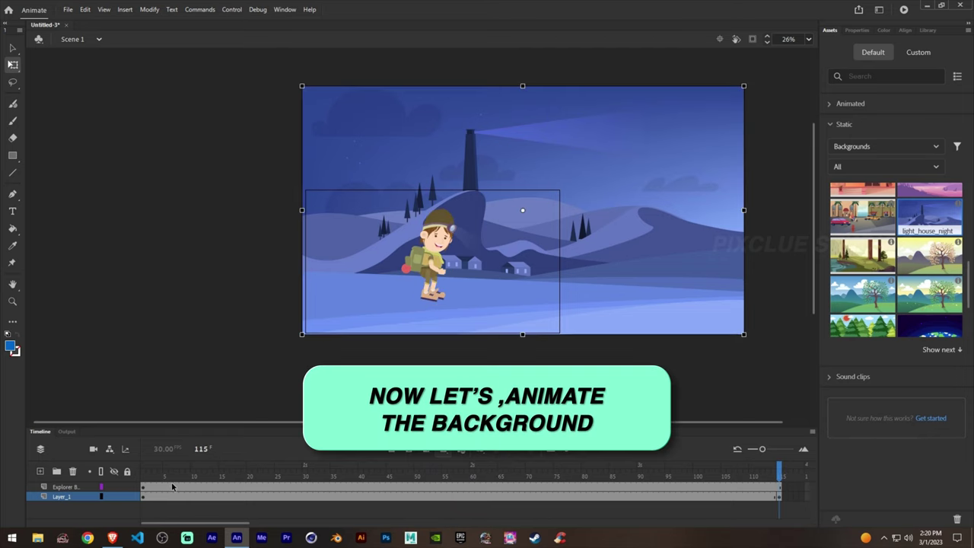
Create a classic tween on the background layer between its keyframes at frames 1 and 115.
click(145, 496)
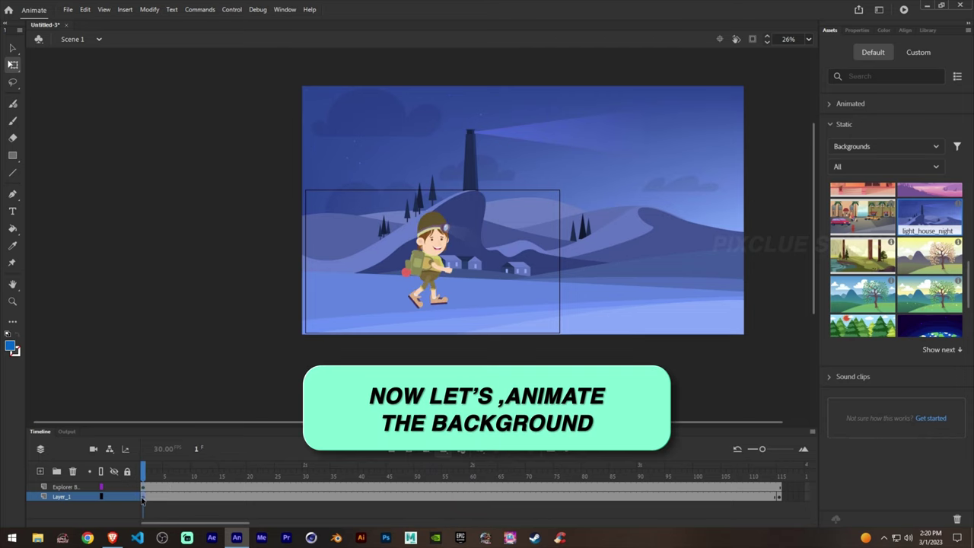
right_click(141, 499)
click(194, 200)
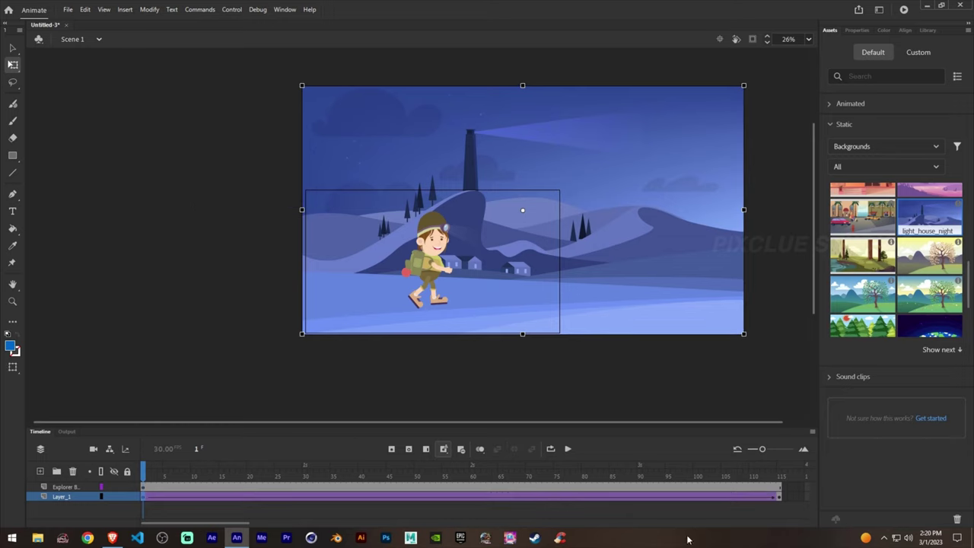
At frame 115, shift the background horizontally to the left until its right edge meets the stage's right edge.
drag(709, 479, 779, 505)
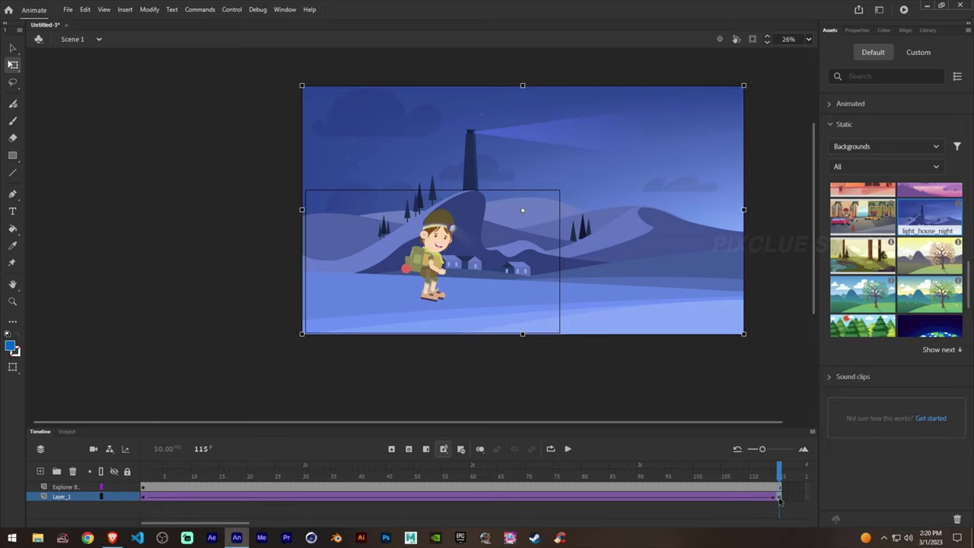
click(779, 499)
key(shift+Left)
key(shift+Left)
key(shift+Left)
key(shift+Left)
key(shift+Left)
key(shift+Left)
key(shift+Left)
key(shift+Left)
key(shift+Left)
key(shift+Left)
key(shift+Left)
key(shift+Left)
key(shift+Left)
key(shift+Left)
key(shift+Left)
key(shift+Left)
key(shift+Left)
key(shift+Left)
key(shift+Left)
key(shift+Left)
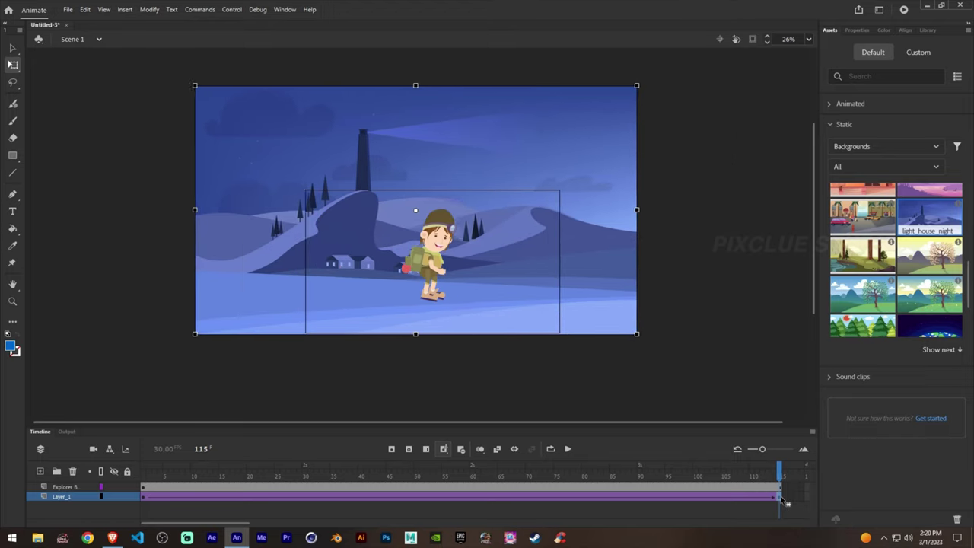
key(shift+Left)
key(shift+Left)
key(shift+Left)
key(shift+Left)
key(shift+Left)
key(shift+Left)
key(shift+Left)
key(shift+Left)
key(shift+Left)
key(shift+Left)
key(shift+Left)
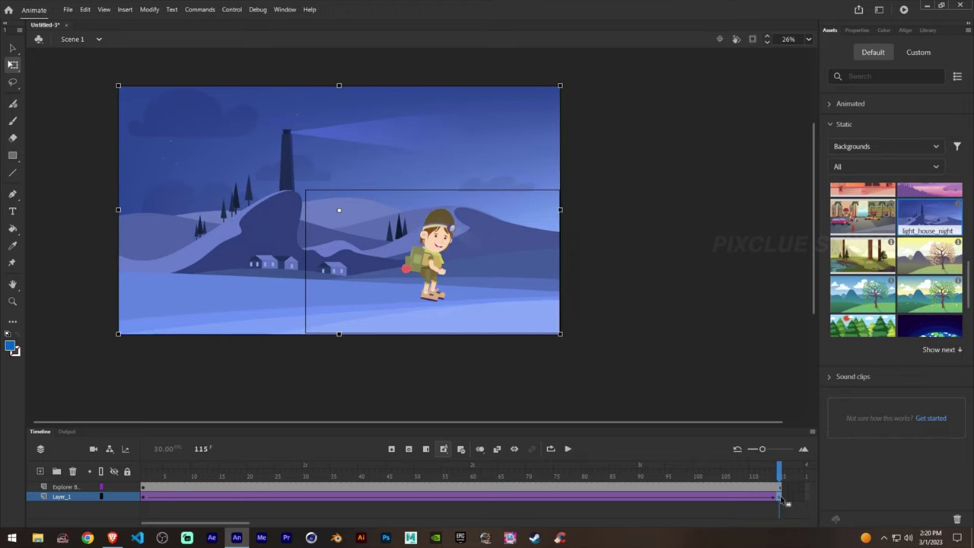
Play the timeline and test the movie to check the scrolling background, closing the test and returning to frame 1.
key(Return)
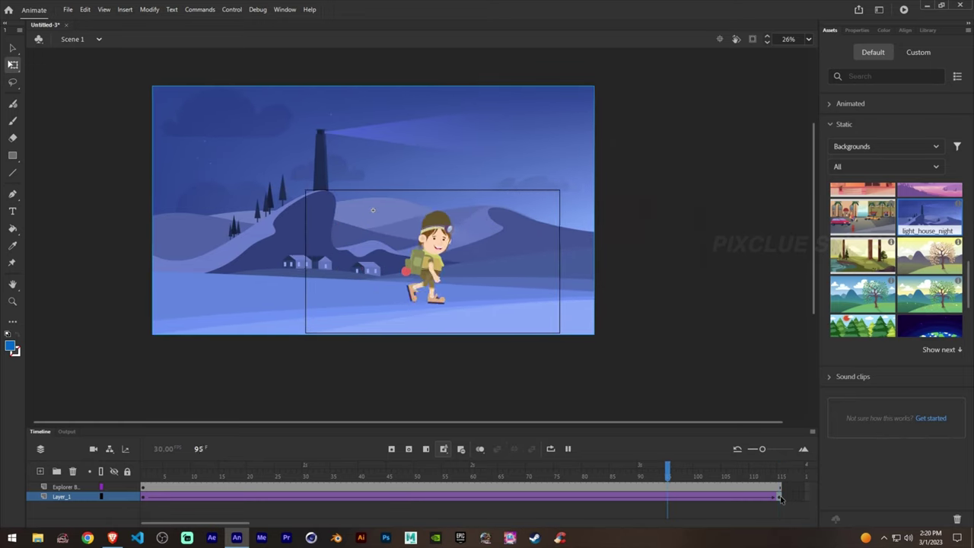
key(ctrl+Return)
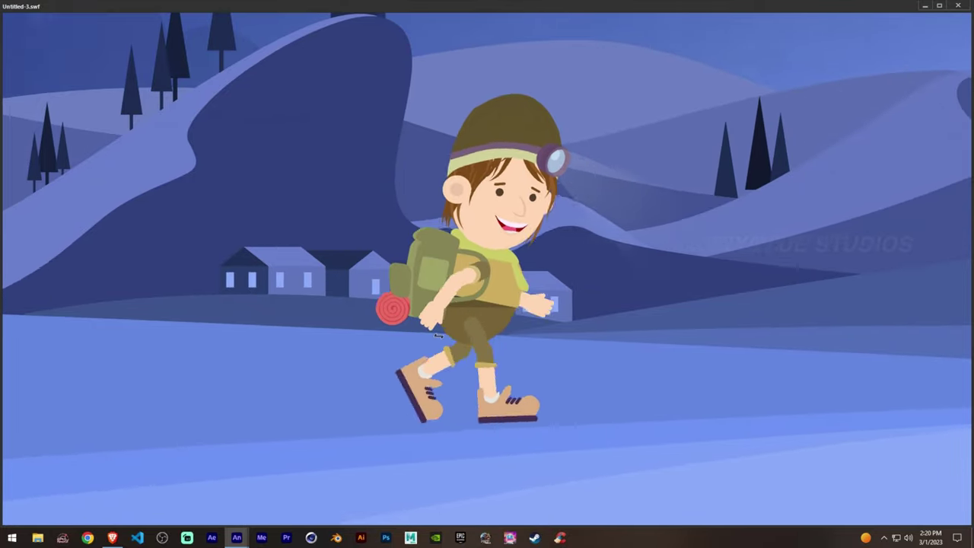
click(958, 5)
drag(779, 466, 122, 473)
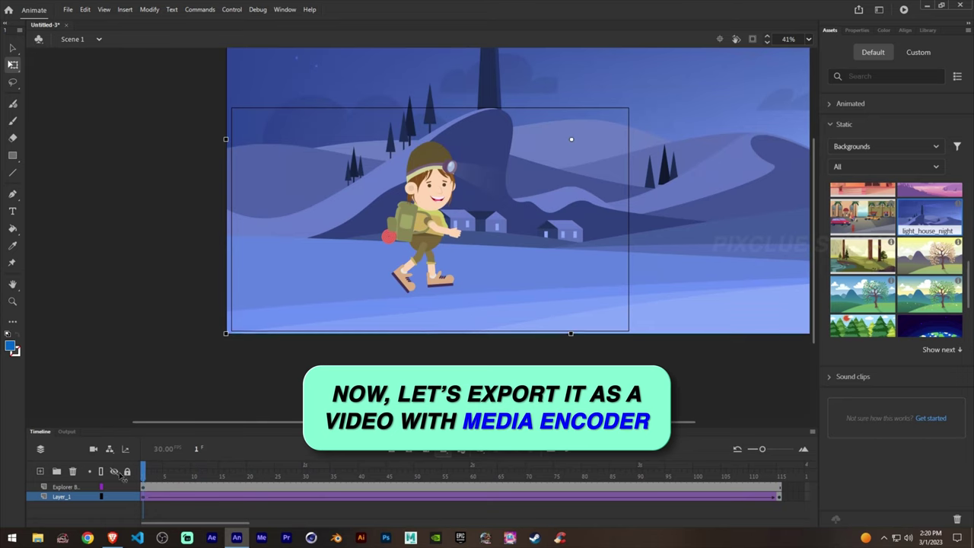
Export the entire movie as an H.264 video named Walkcycle to the Desktop folder under Videos, starting the Media Encoder render queue immediately.
click(67, 10)
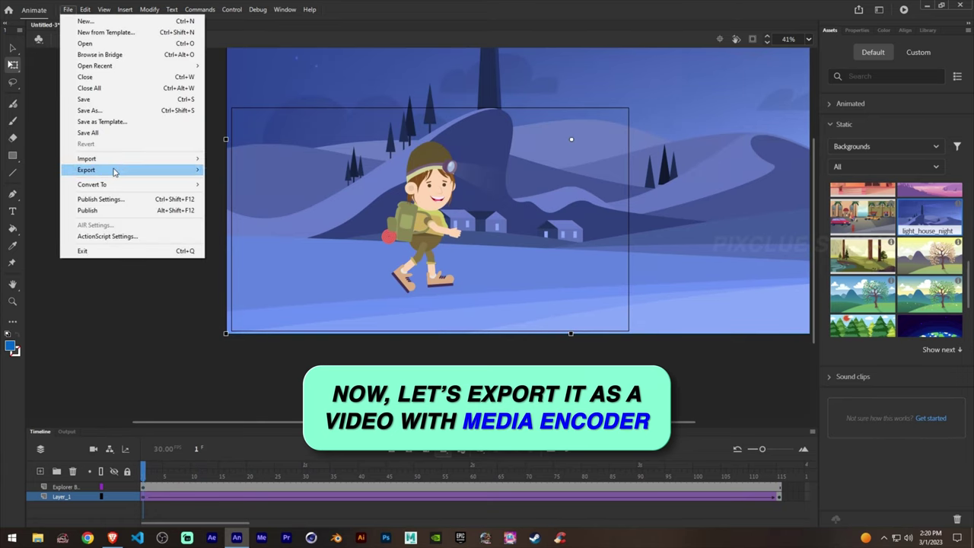
mouse_move(114, 172)
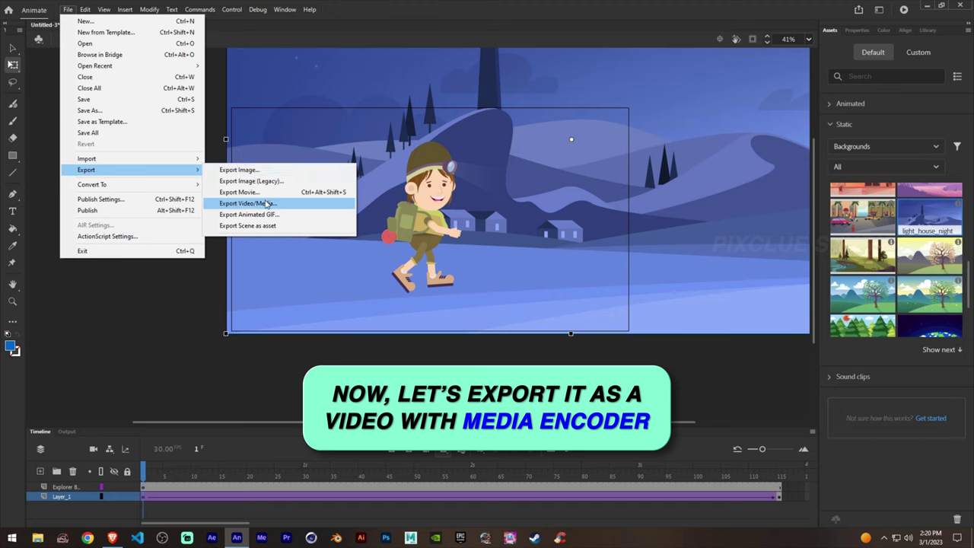
click(267, 204)
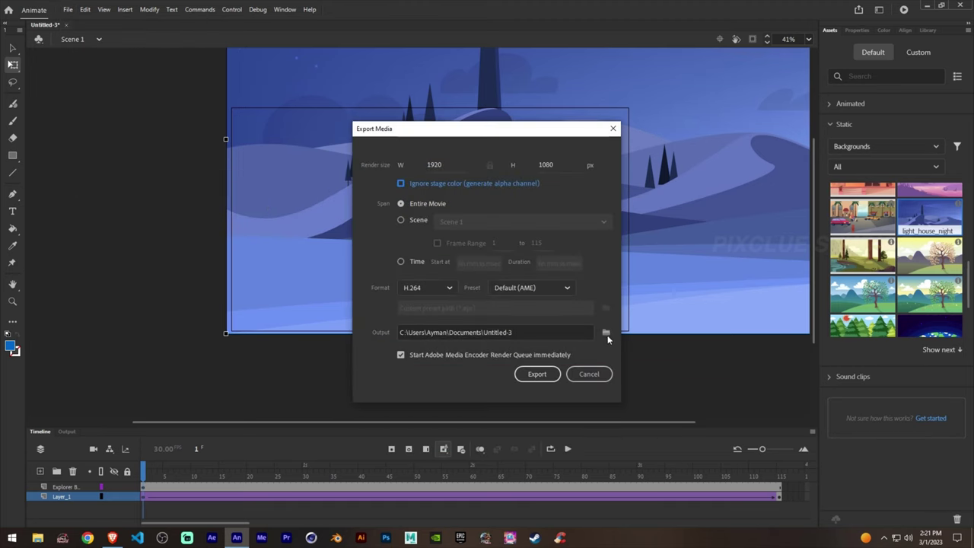
click(607, 334)
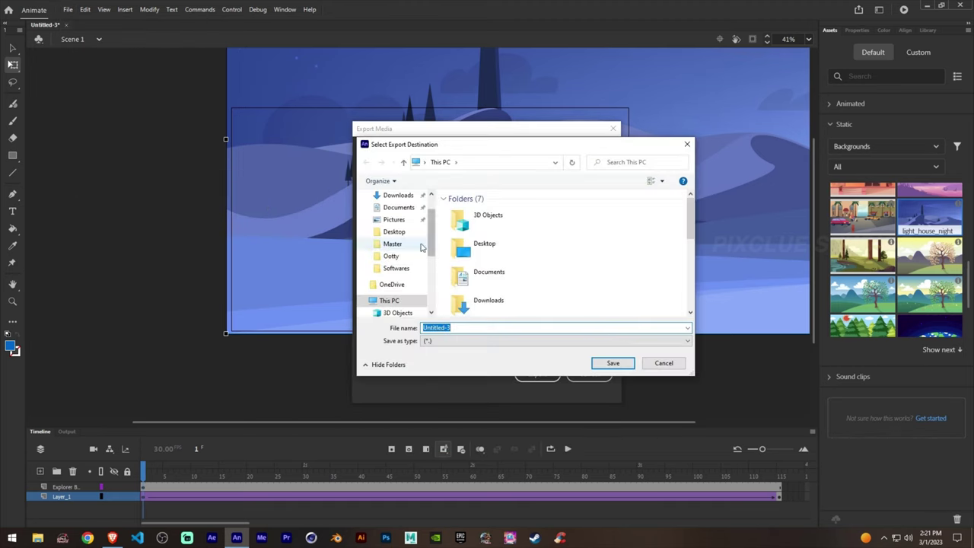
click(394, 231)
double_click(473, 329)
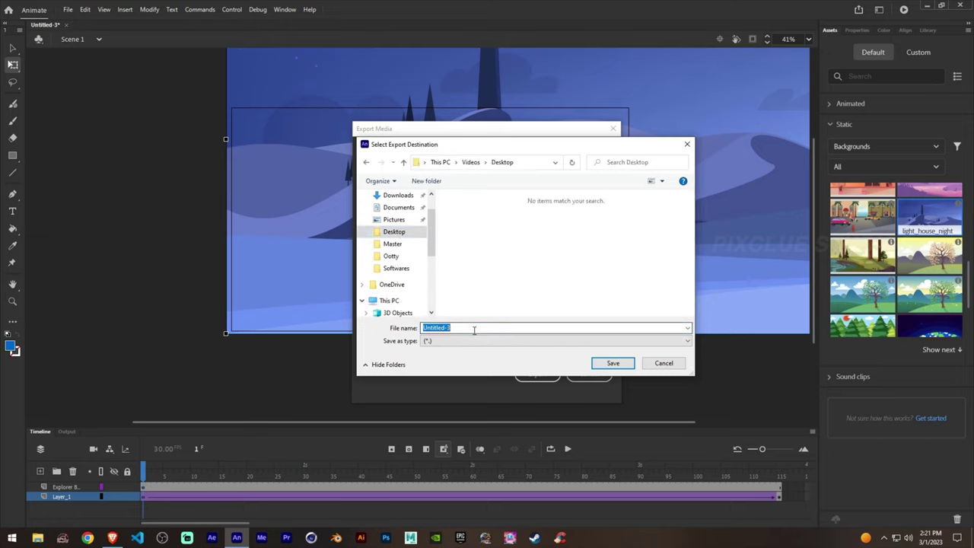
text(Walkcycle)
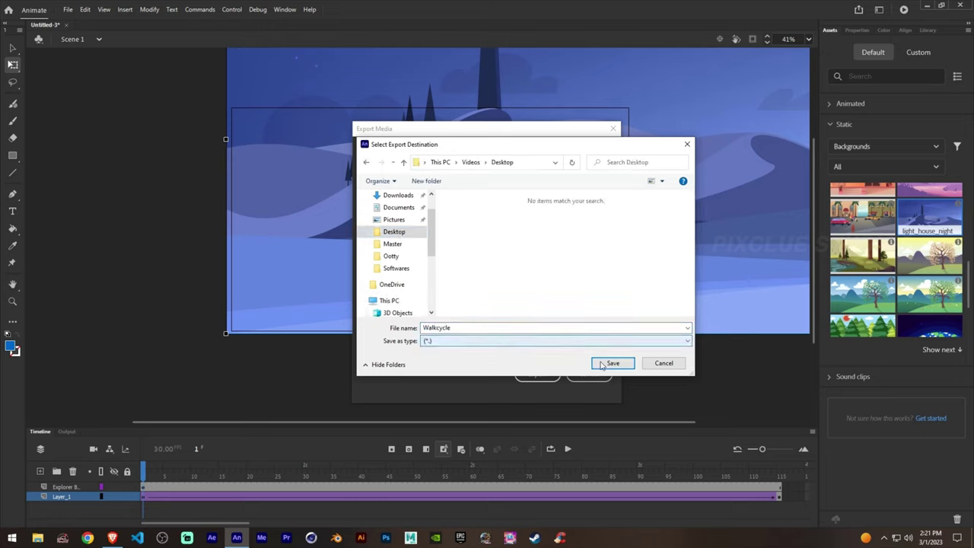
click(602, 363)
click(548, 374)
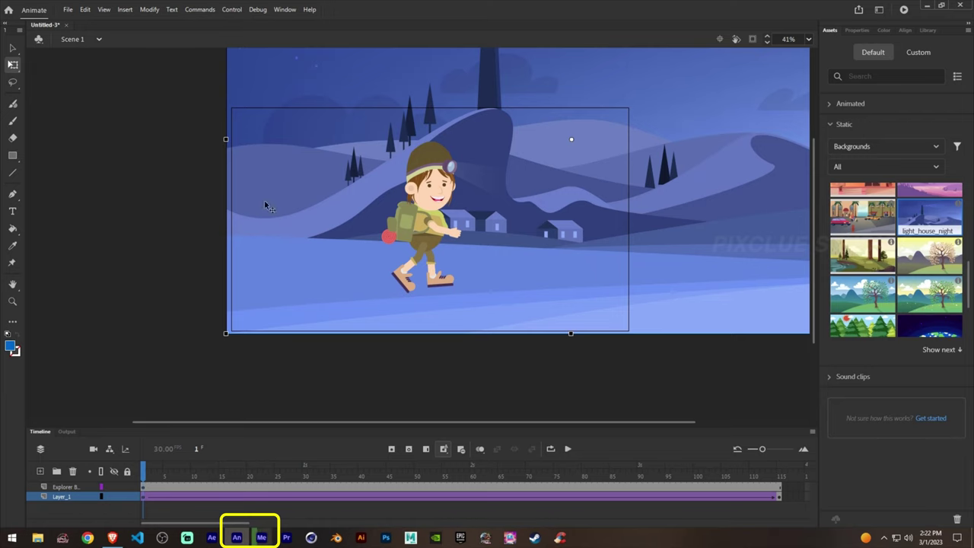
Switch to Adobe Media Encoder, open the folder of the rendered Walkcycle.mp4, and play the video full screen.
click(261, 537)
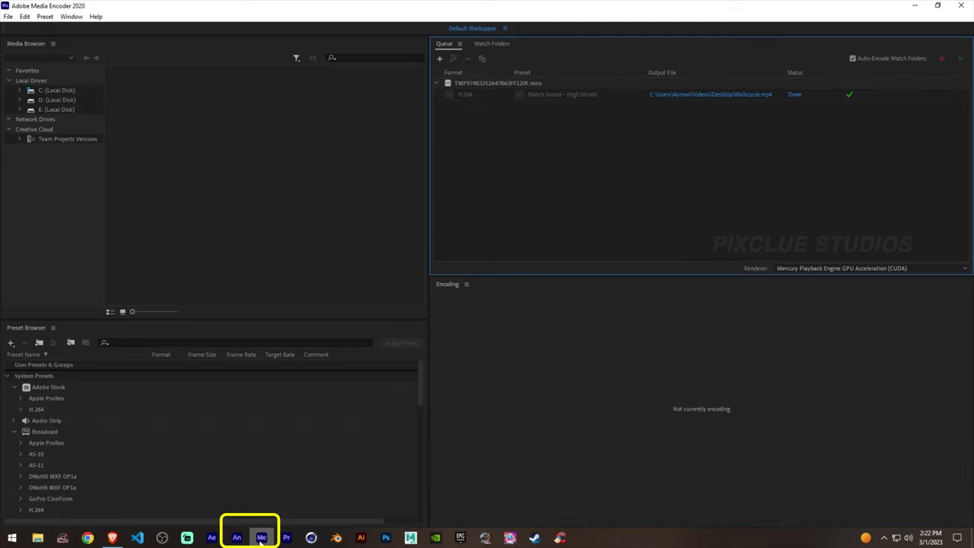
click(739, 101)
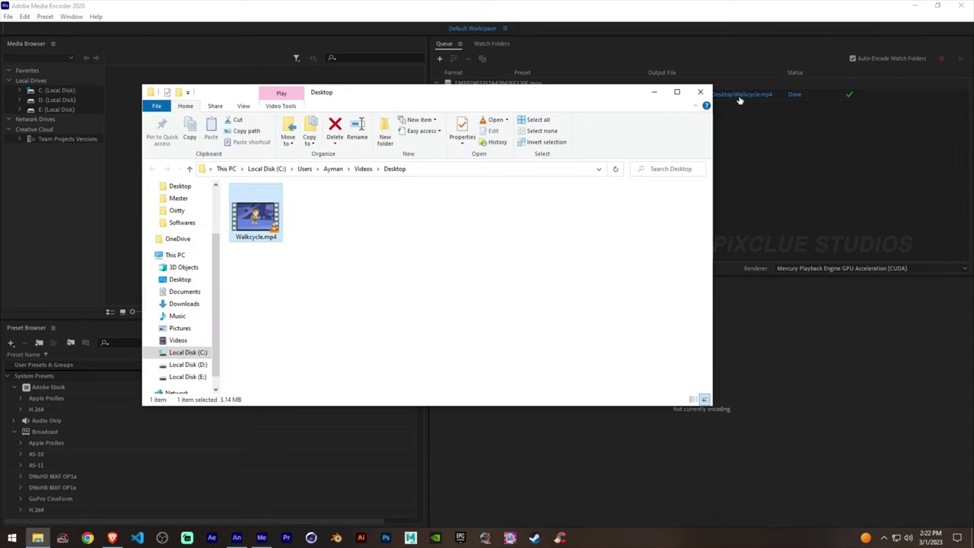
double_click(266, 226)
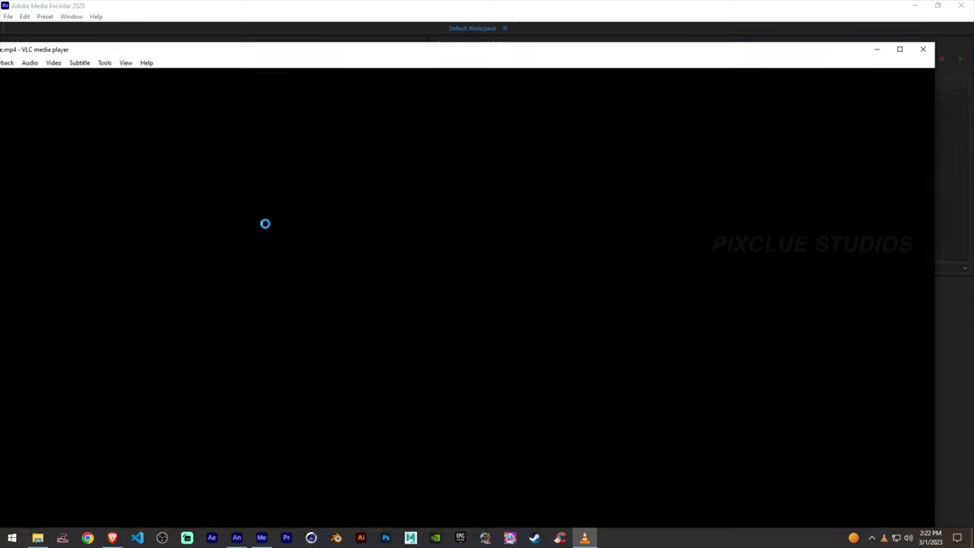
double_click(584, 305)
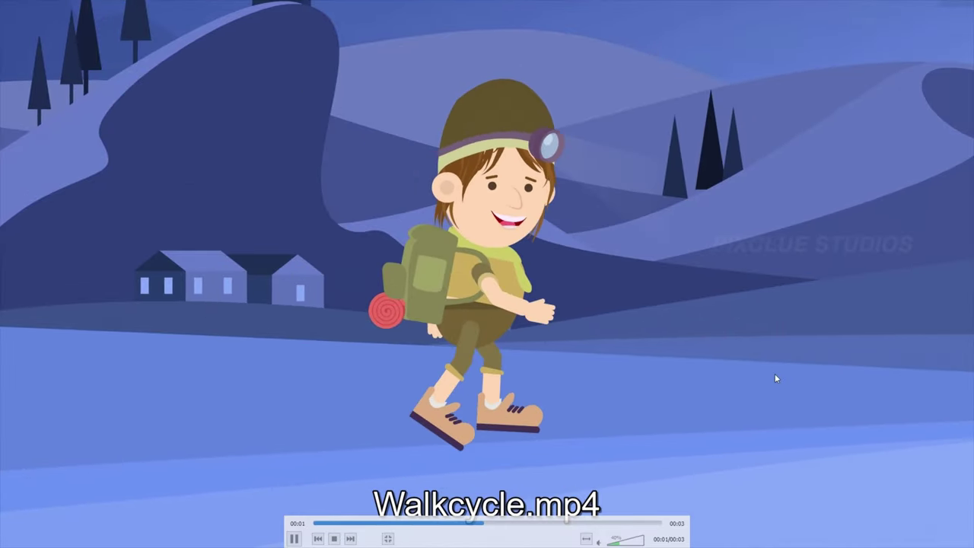